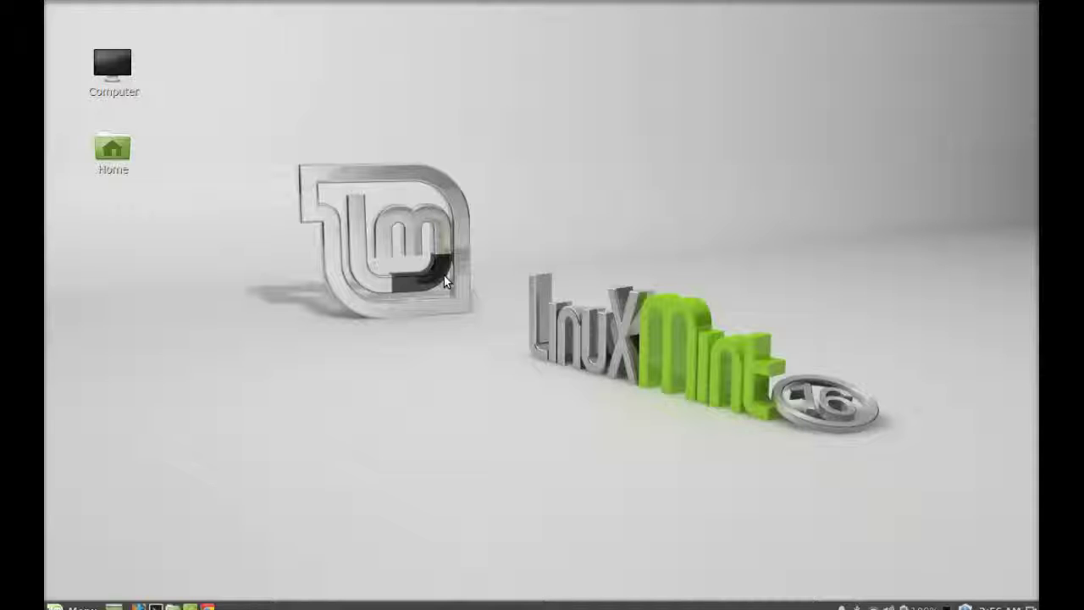
Step: Install Shotwell in Terminal with 'sudo apt-get install shotwell', confirming with the password and y
{"action": "key", "text": "ctrl+alt+t"}
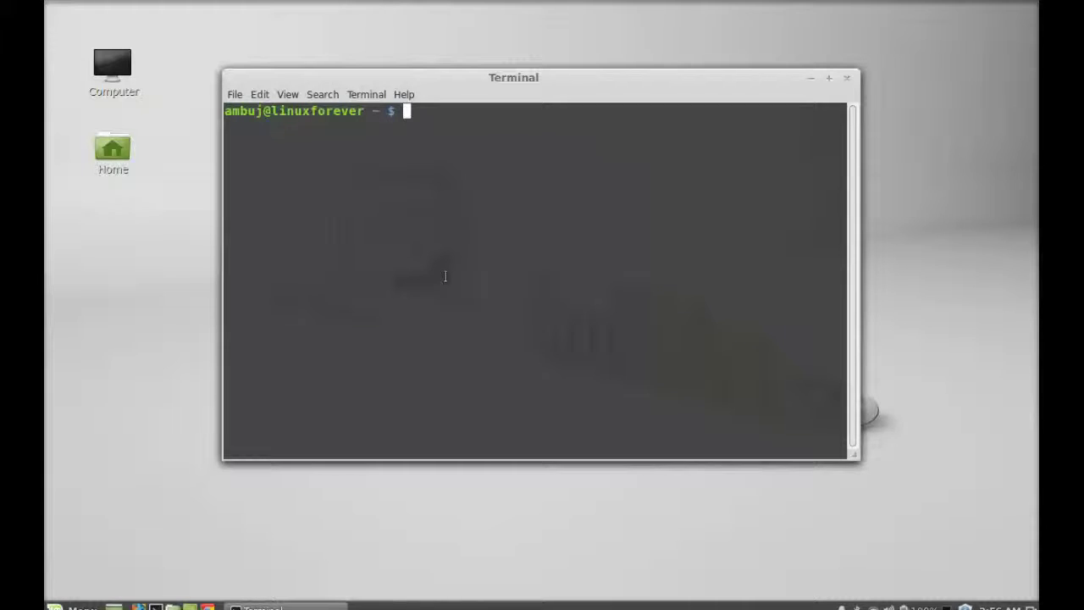
{"action": "type", "text": "sudo apt-get insta"}
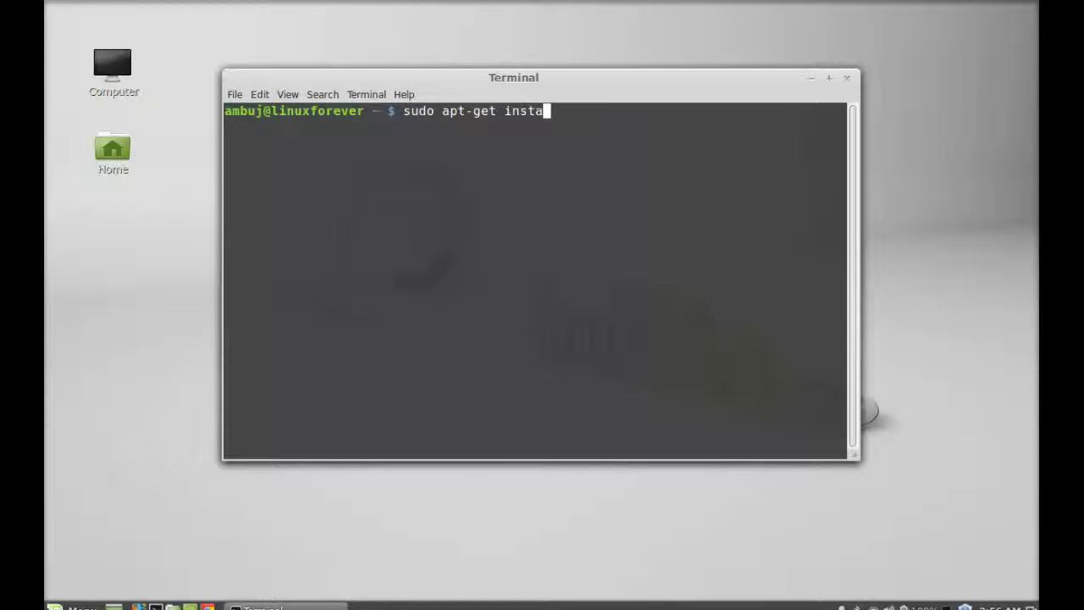
{"action": "type", "text": "ll shotwe"}
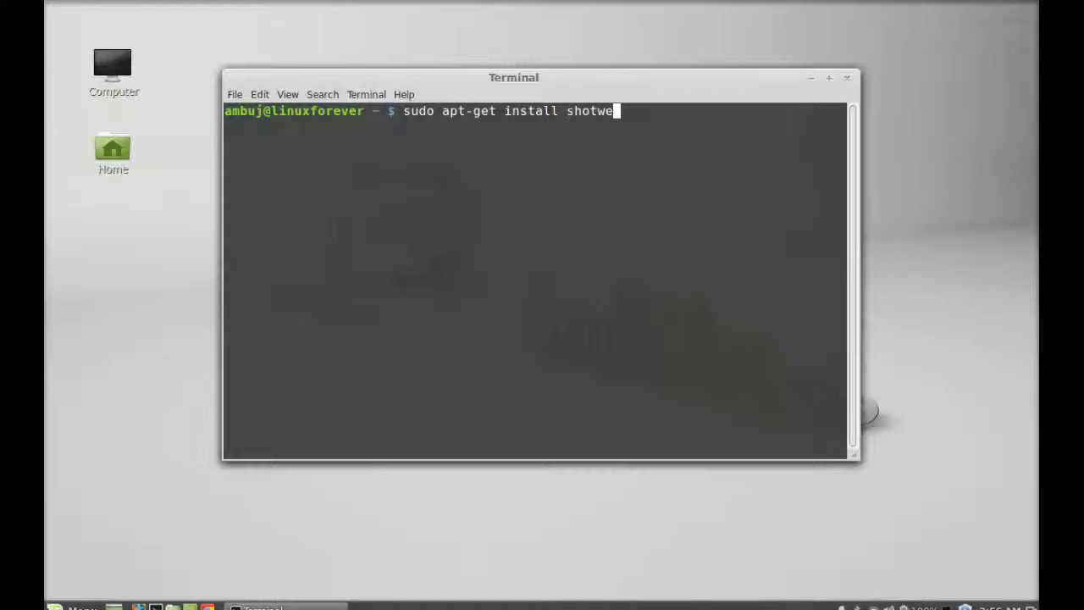
{"action": "type", "text": "ll"}
{"action": "key", "text": "Return"}
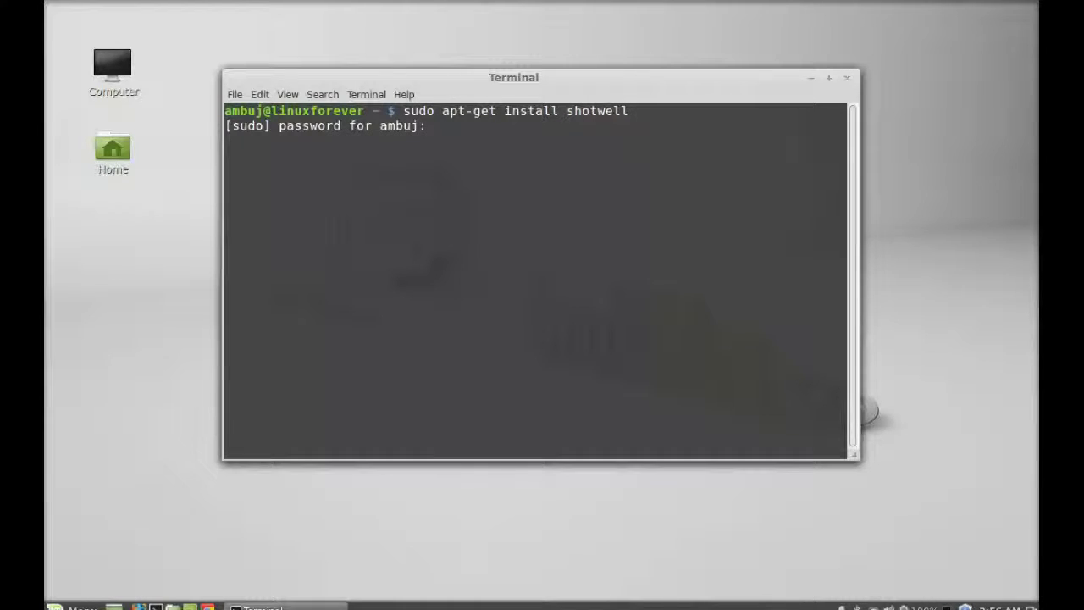
{"action": "key", "text": "Return"}
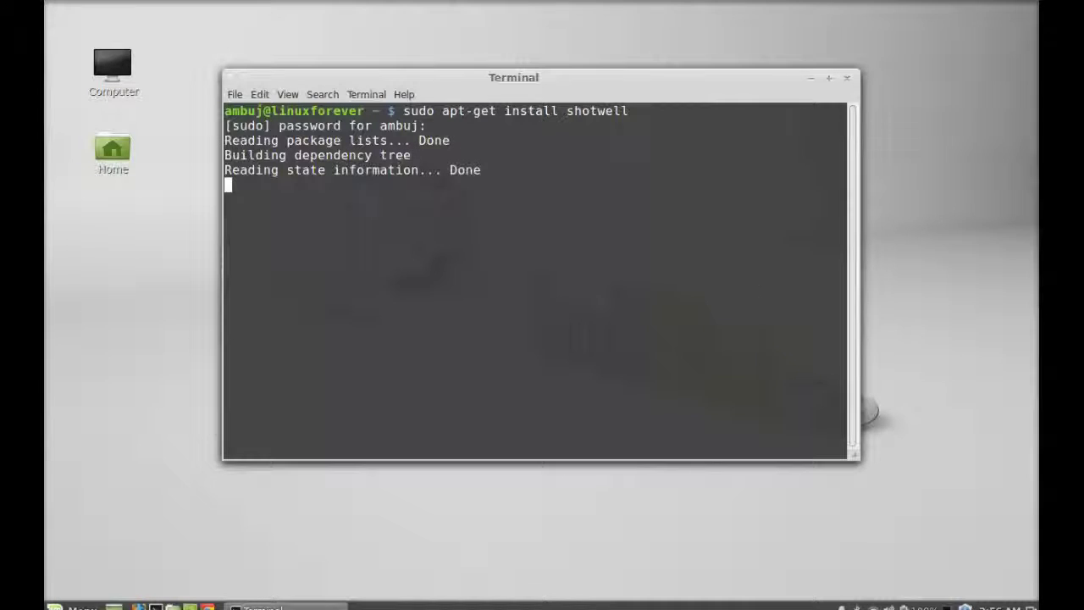
{"action": "type", "text": "y"}
{"action": "key", "text": "Return"}
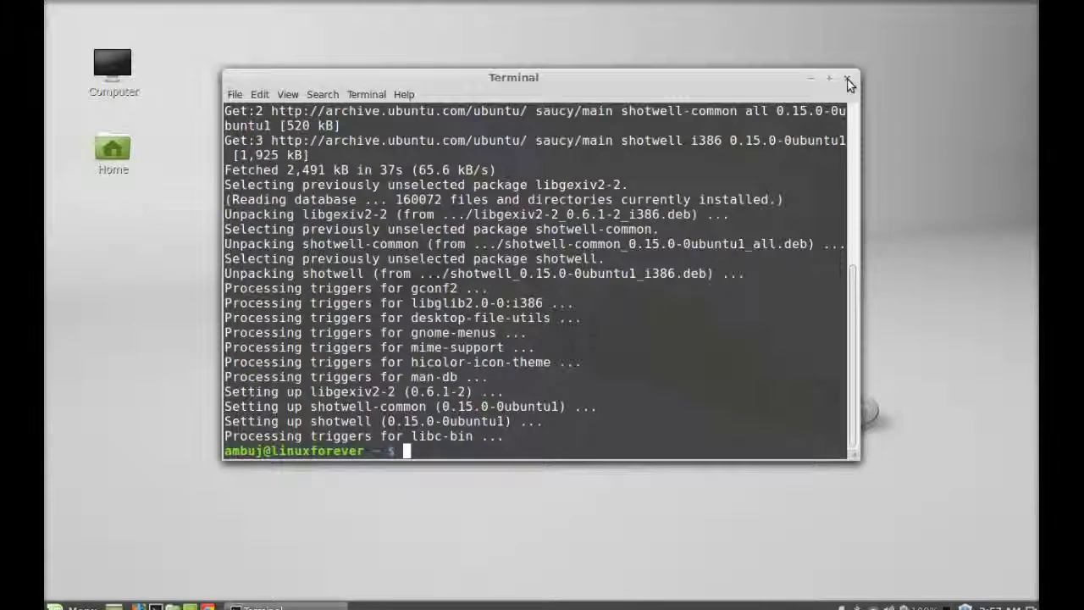
{"action": "left_click", "coordinate": [848, 83]}
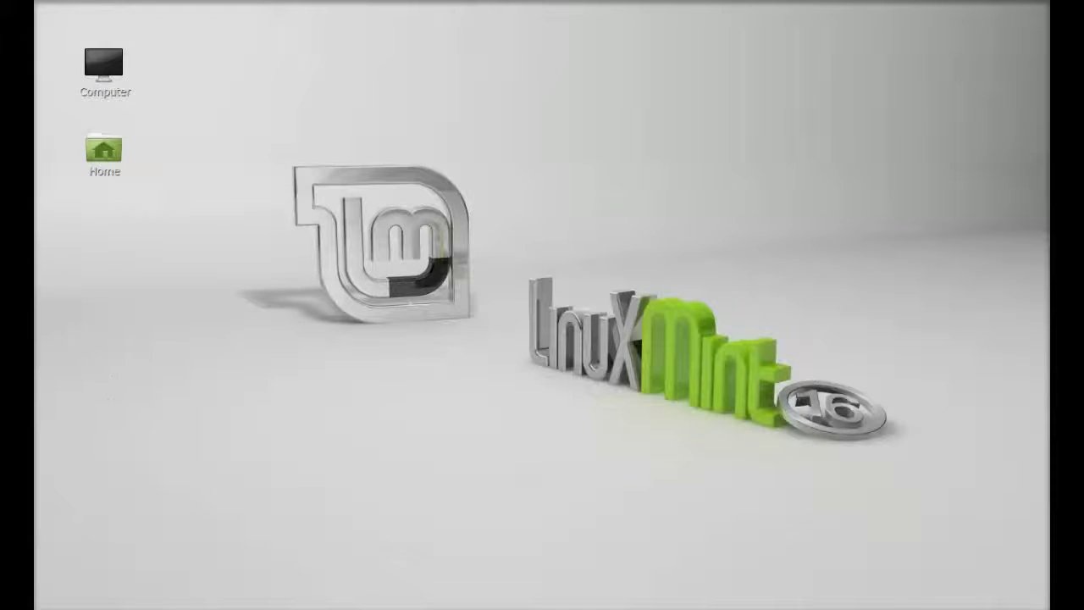
Step: Launch Shotwell by searching 'shotwell' in the Mint menu
{"action": "key", "text": "super"}
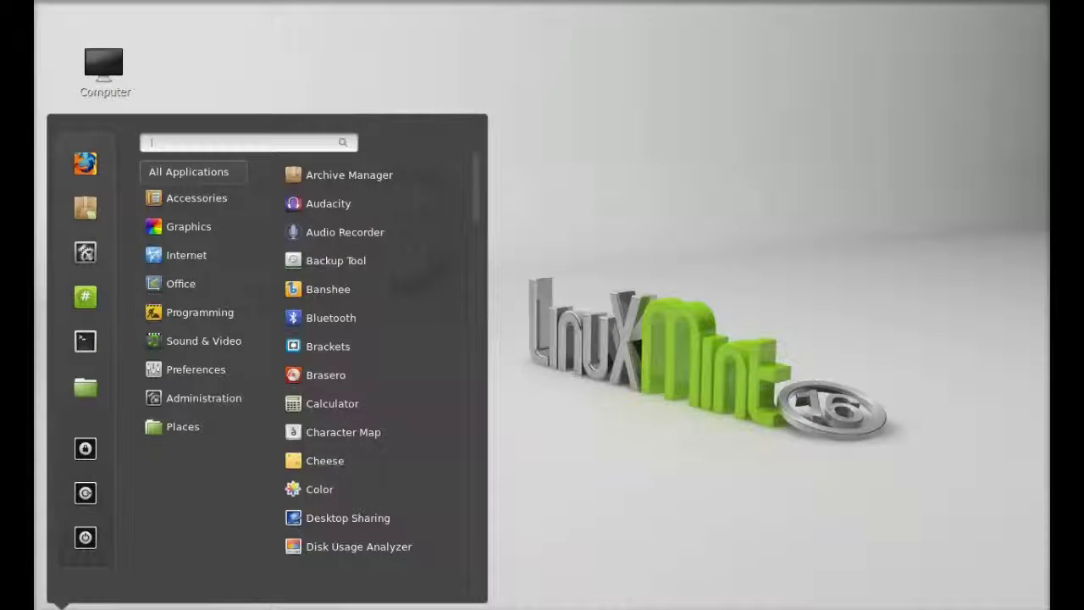
{"action": "type", "text": "shotwell"}
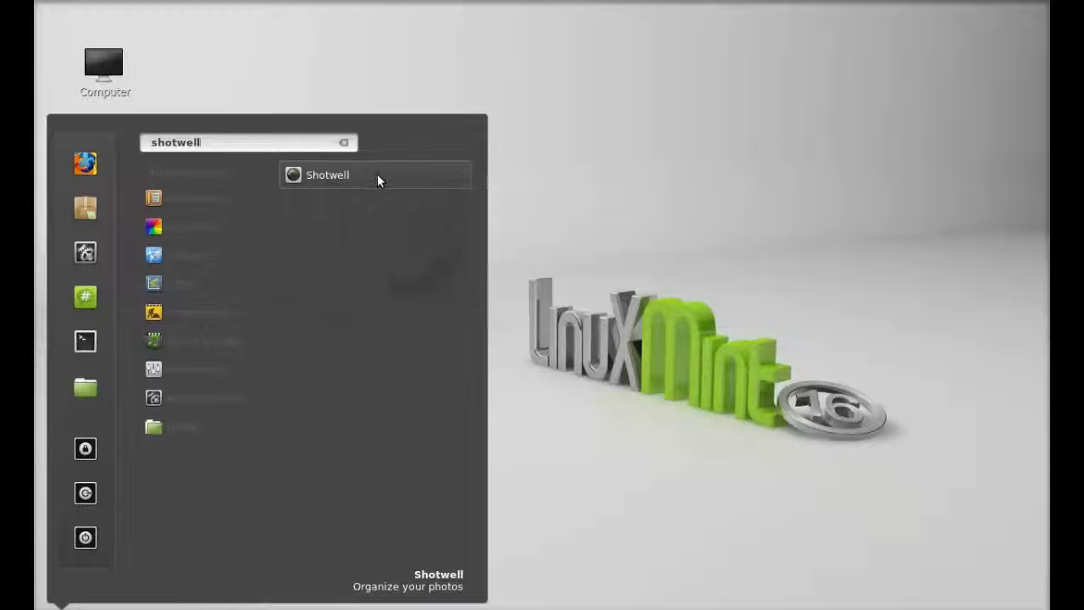
{"action": "left_click", "coordinate": [402, 179]}
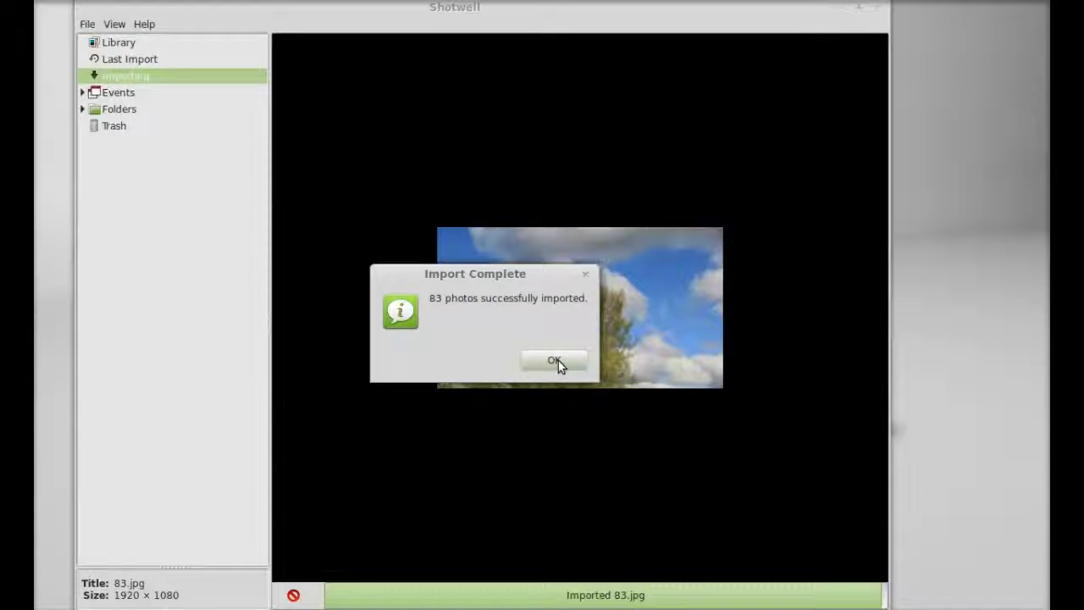
Step: Dismiss the Import Complete notice to reveal the 83 imported photos
{"action": "left_click", "coordinate": [555, 361]}
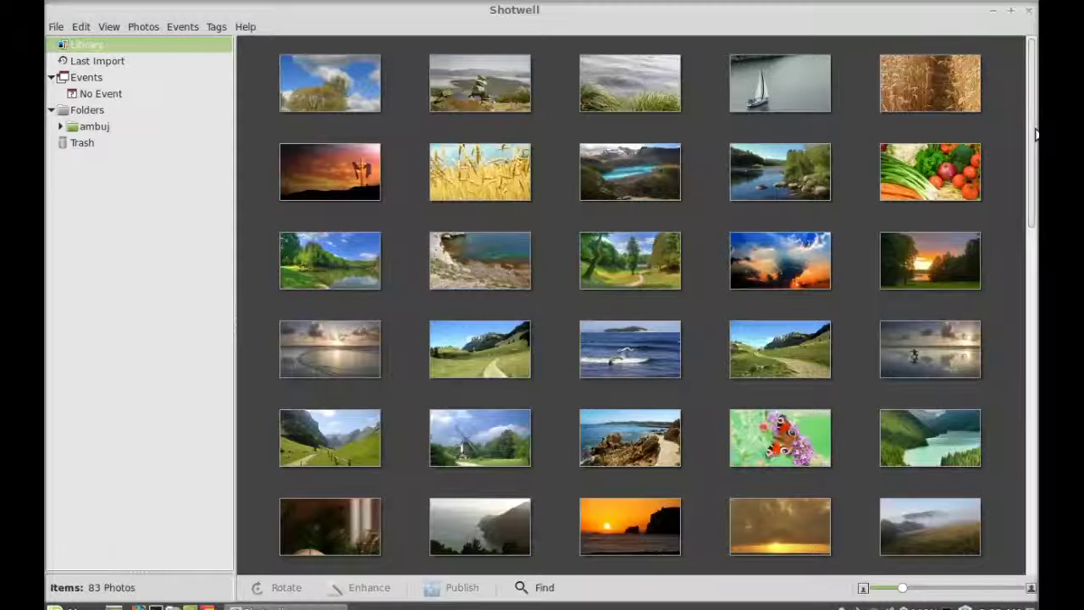
Step: Enhance the first photo, 83.jpg, from its context menu and open it full-size
{"action": "left_click_drag", "start_coordinate": [1035, 134], "coordinate": [1028, 88]}
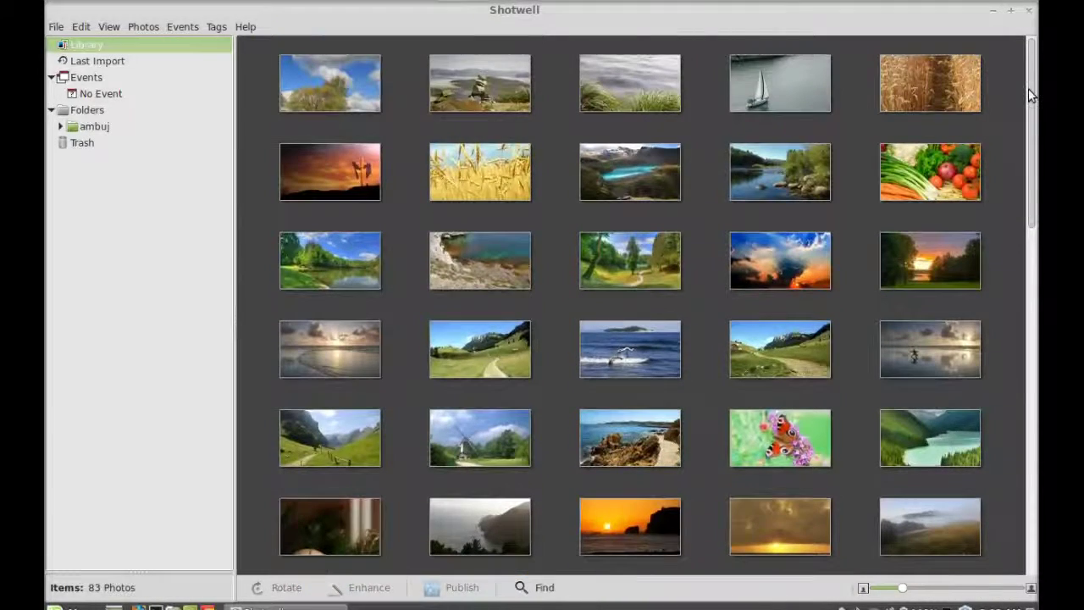
{"action": "right_click", "coordinate": [329, 78]}
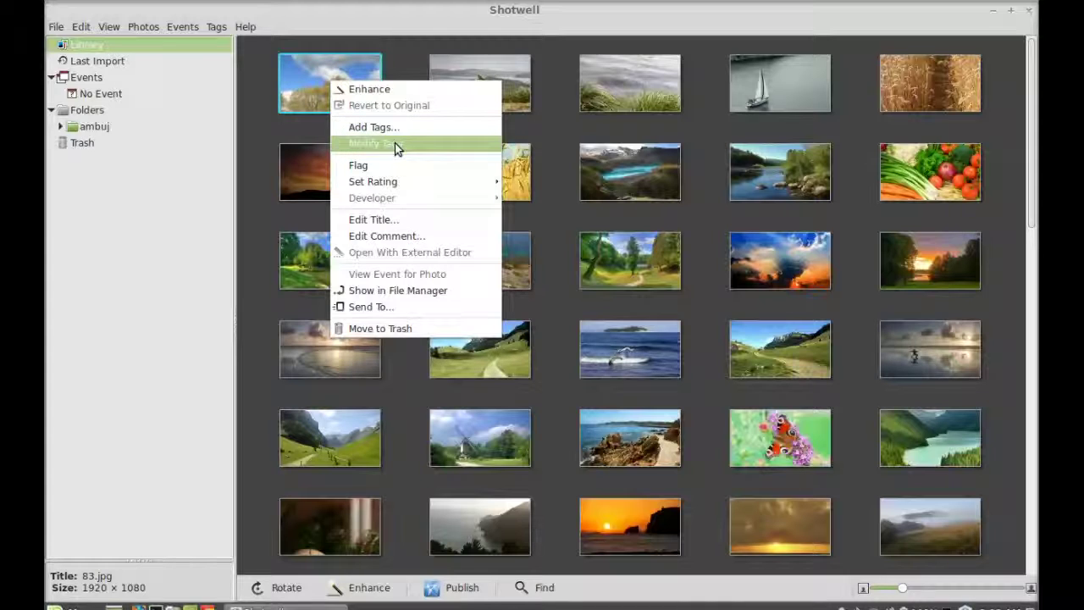
{"action": "mouse_move", "coordinate": [403, 183]}
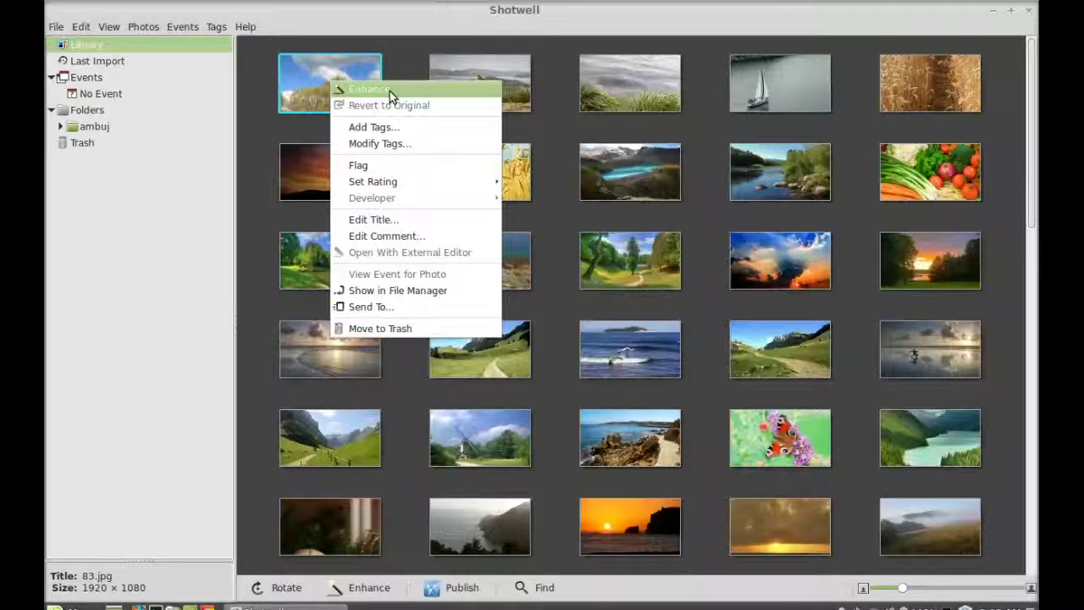
{"action": "left_click", "coordinate": [411, 90]}
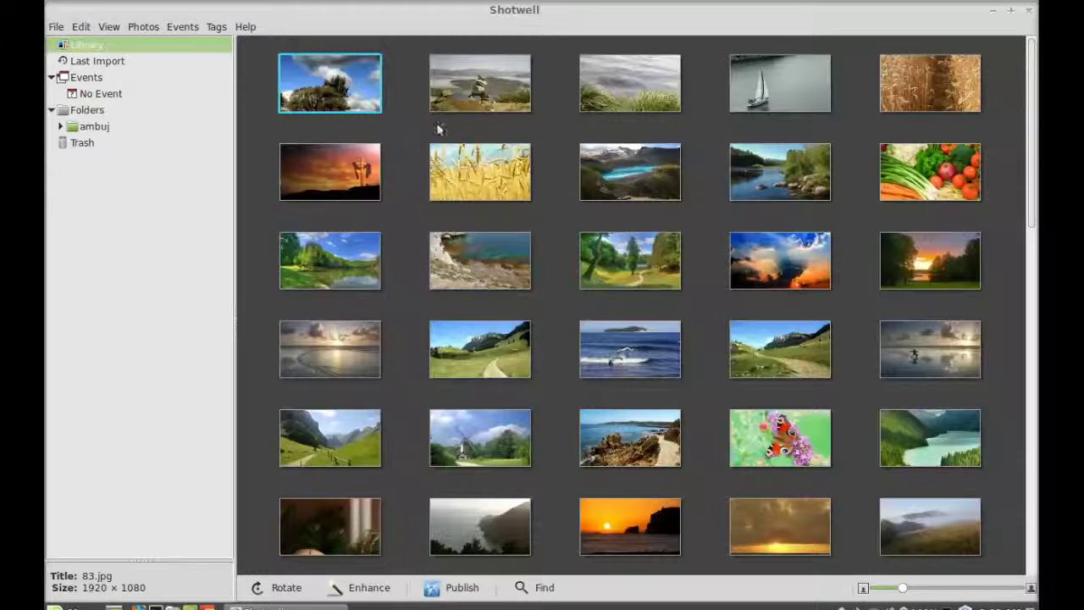
{"action": "double_click", "coordinate": [351, 80]}
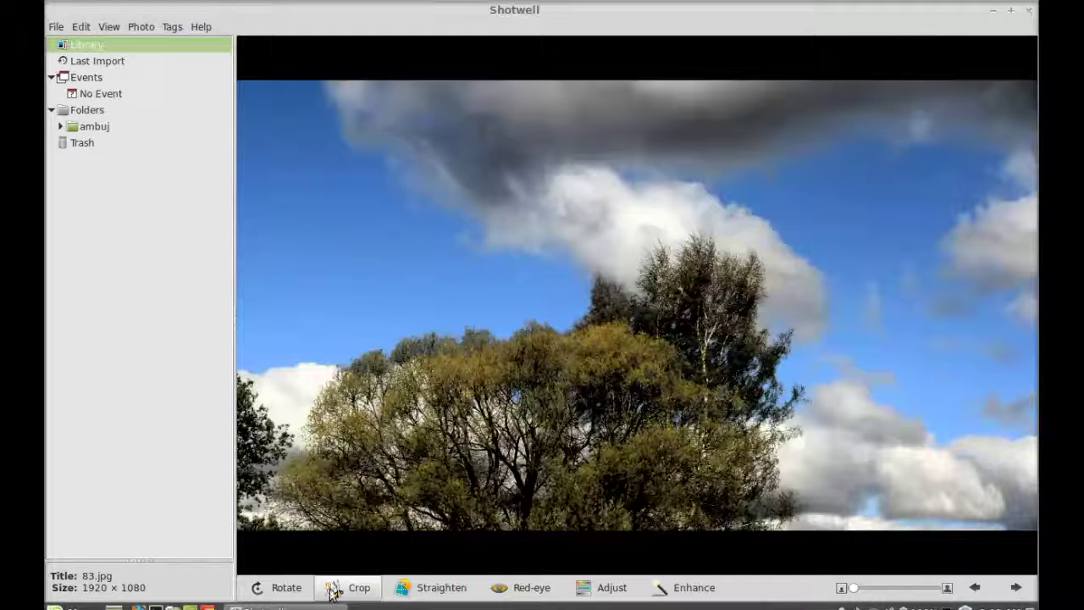
Step: Rotate 83.jpg through four quarter turns, ending upright
{"action": "left_click", "coordinate": [297, 587]}
{"action": "left_click", "coordinate": [298, 588]}
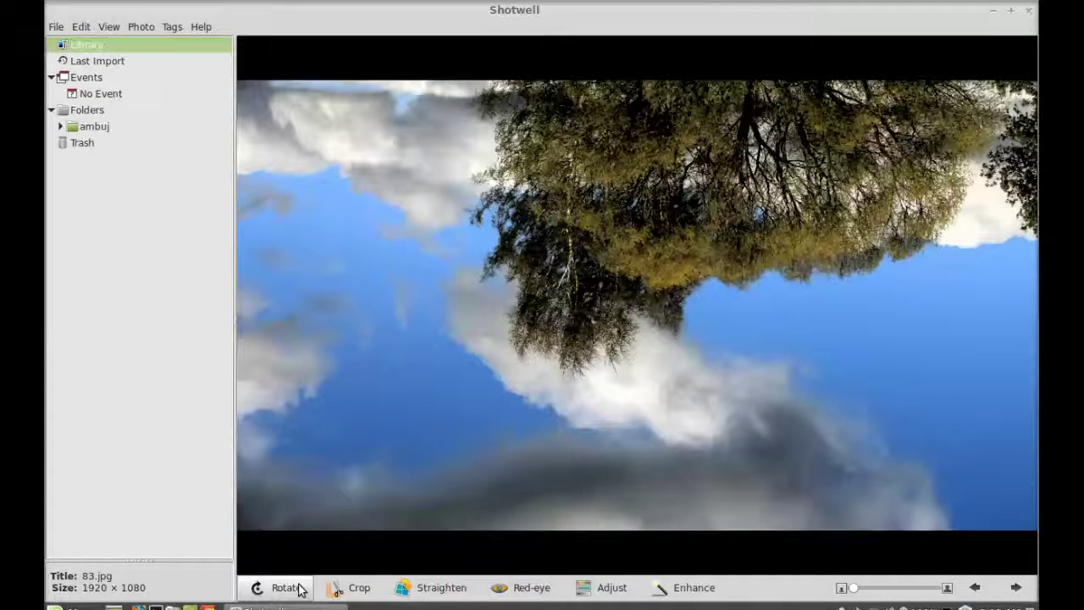
{"action": "left_click", "coordinate": [298, 588]}
{"action": "left_click", "coordinate": [297, 587]}
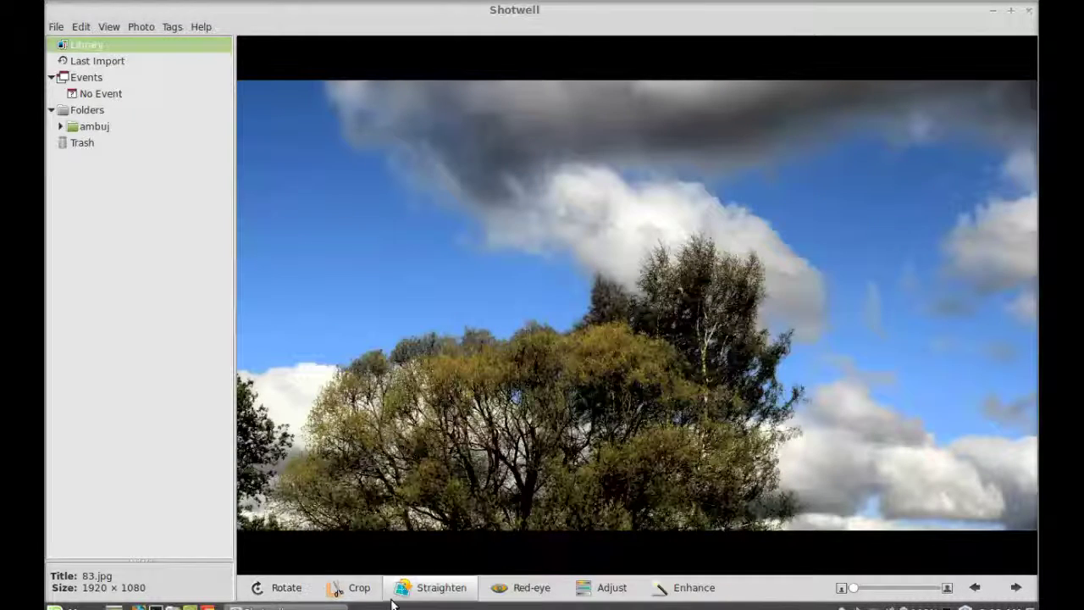
Step: Crop the photo with the Square proportion, reducing it to 1011 × 1012
{"action": "left_click", "coordinate": [358, 587]}
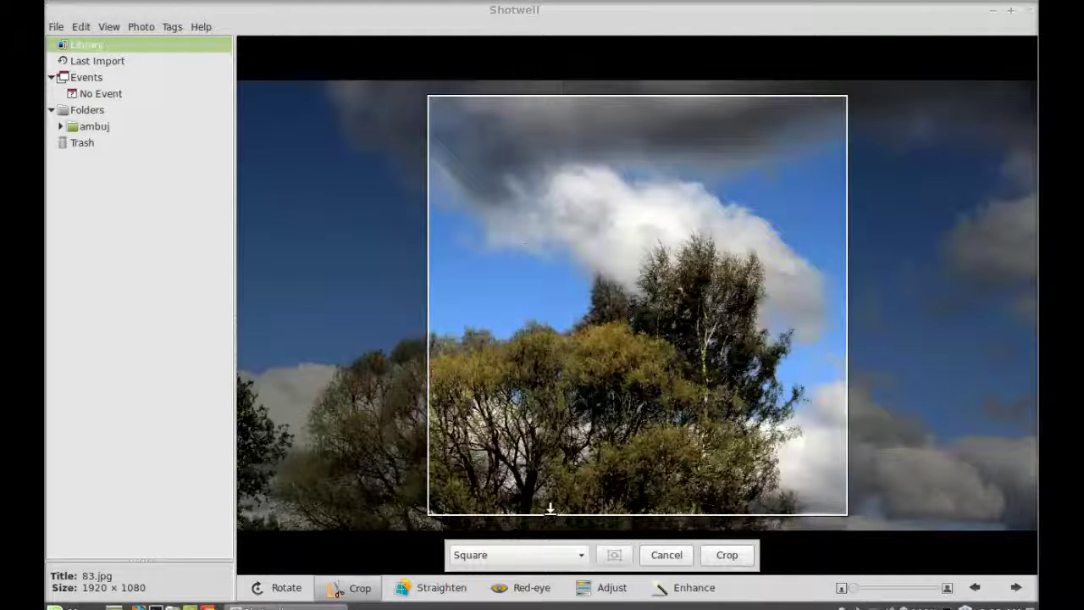
{"action": "left_click", "coordinate": [571, 556]}
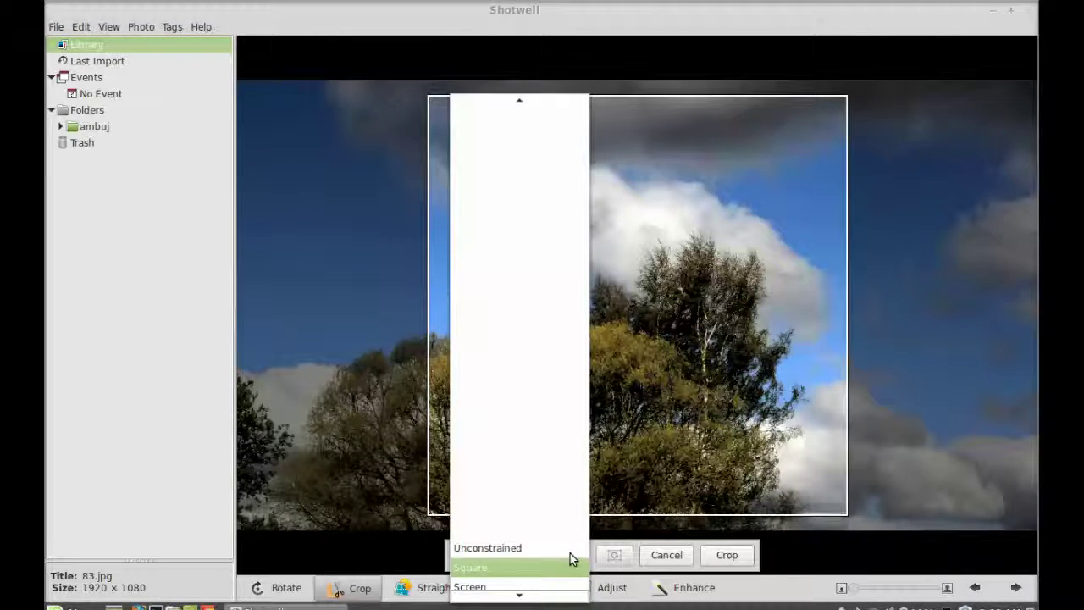
{"action": "scroll", "coordinate": [525, 590], "scroll_direction": "down", "scroll_amount": 3}
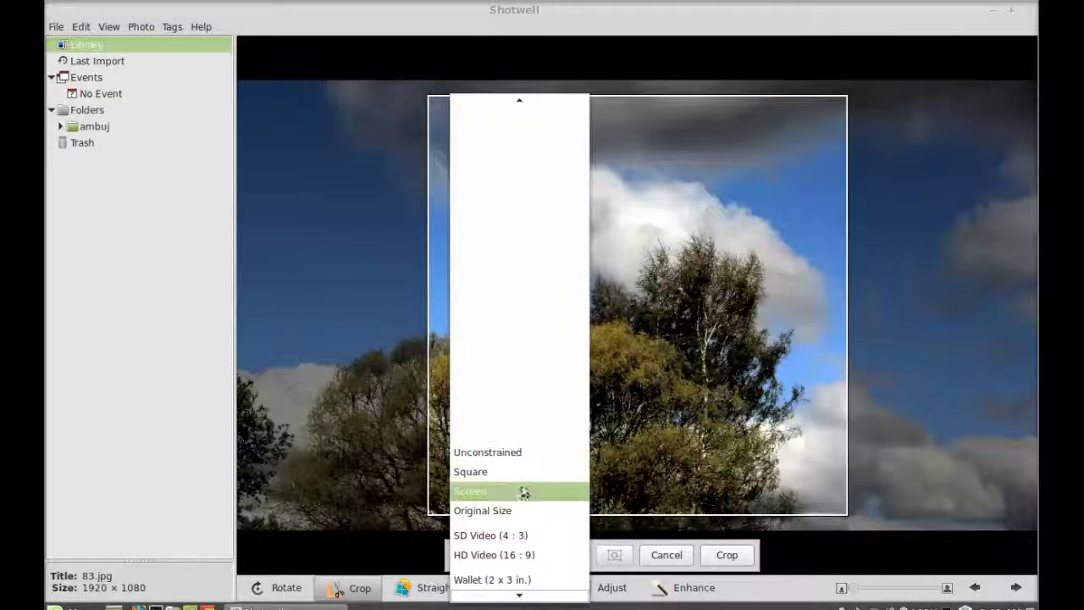
{"action": "left_click", "coordinate": [522, 473]}
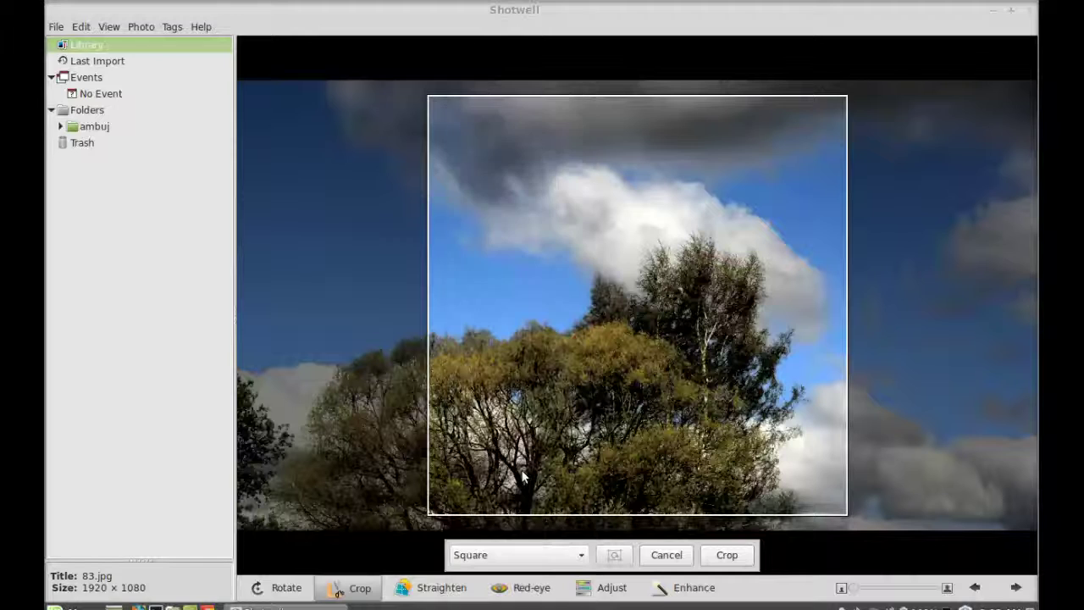
{"action": "left_click", "coordinate": [724, 557]}
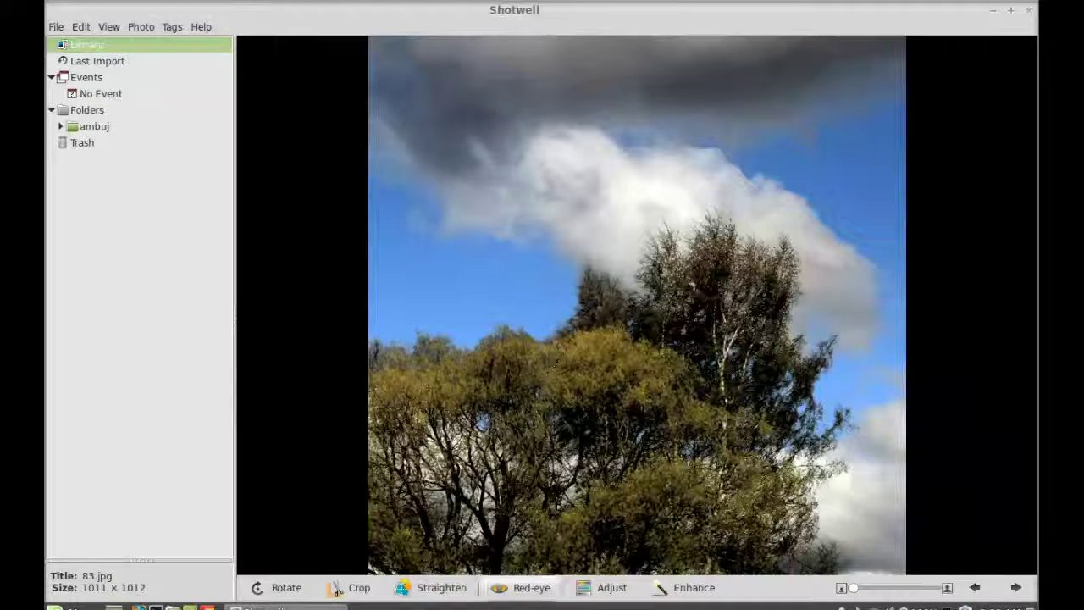
Step: Try Straighten at about -3 degrees and Red-eye, leaving both without changes
{"action": "left_click", "coordinate": [451, 593]}
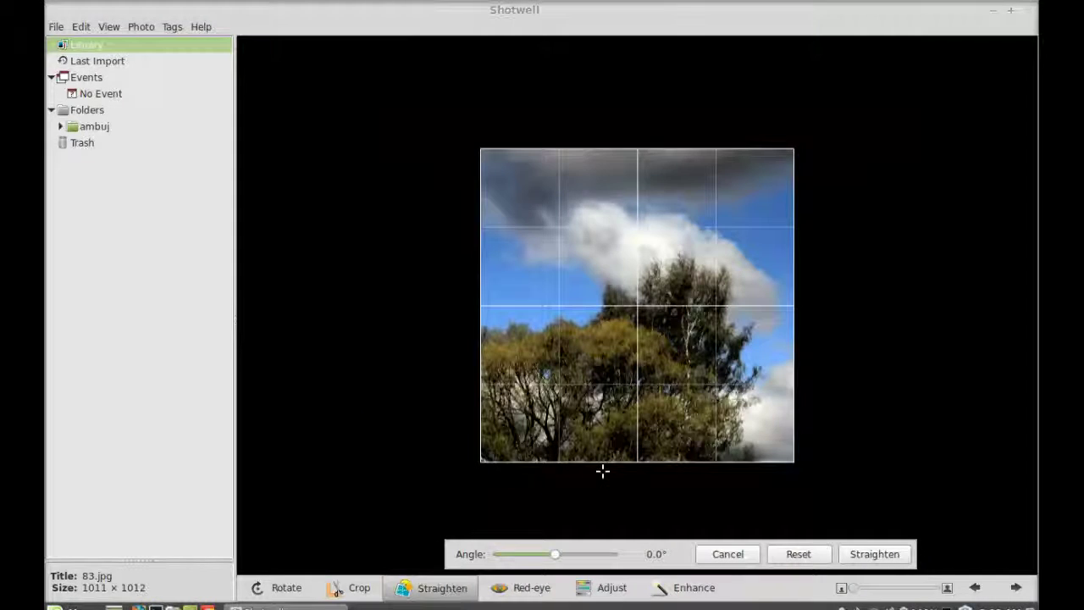
{"action": "mouse_move", "coordinate": [552, 551]}
{"action": "left_mouse_down"}
{"action": "mouse_move", "coordinate": [498, 554]}
{"action": "mouse_move", "coordinate": [606, 550]}
{"action": "mouse_move", "coordinate": [538, 548]}
{"action": "left_mouse_up"}
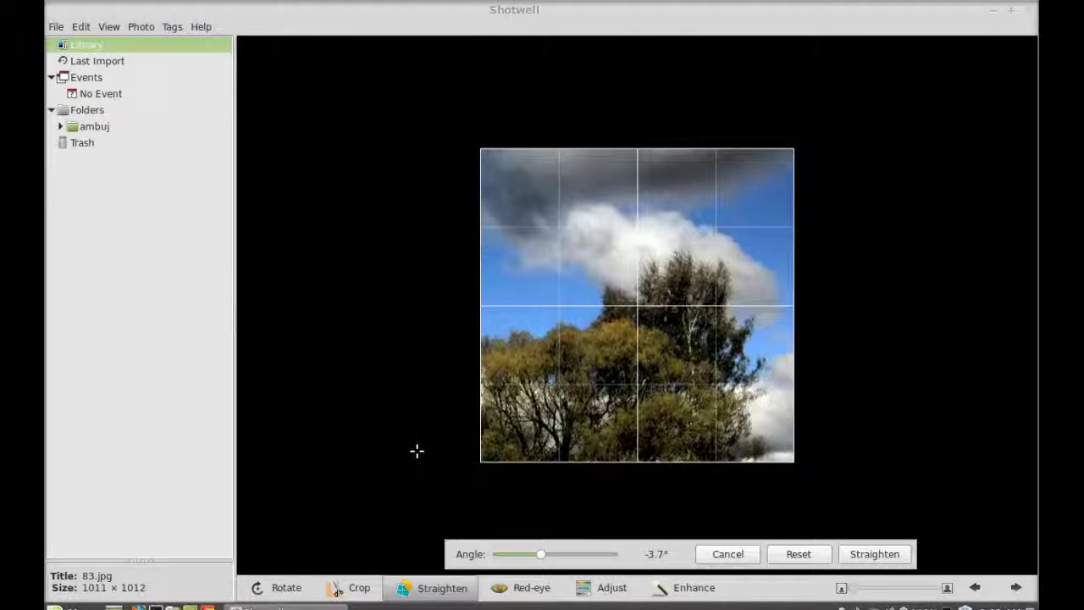
{"action": "left_click", "coordinate": [736, 553]}
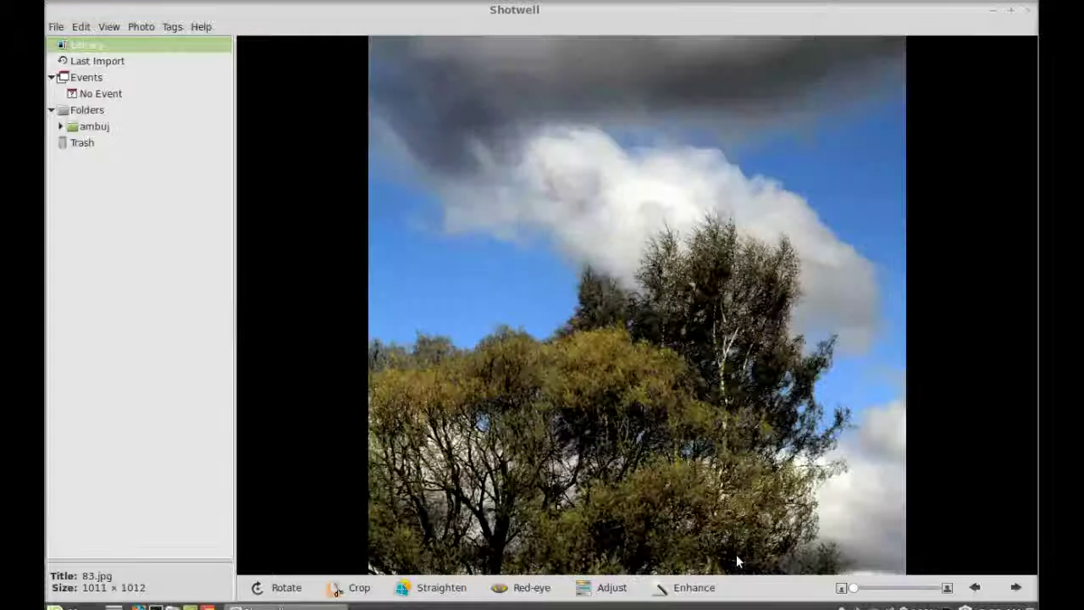
{"action": "left_click", "coordinate": [532, 588]}
{"action": "left_click", "coordinate": [623, 553]}
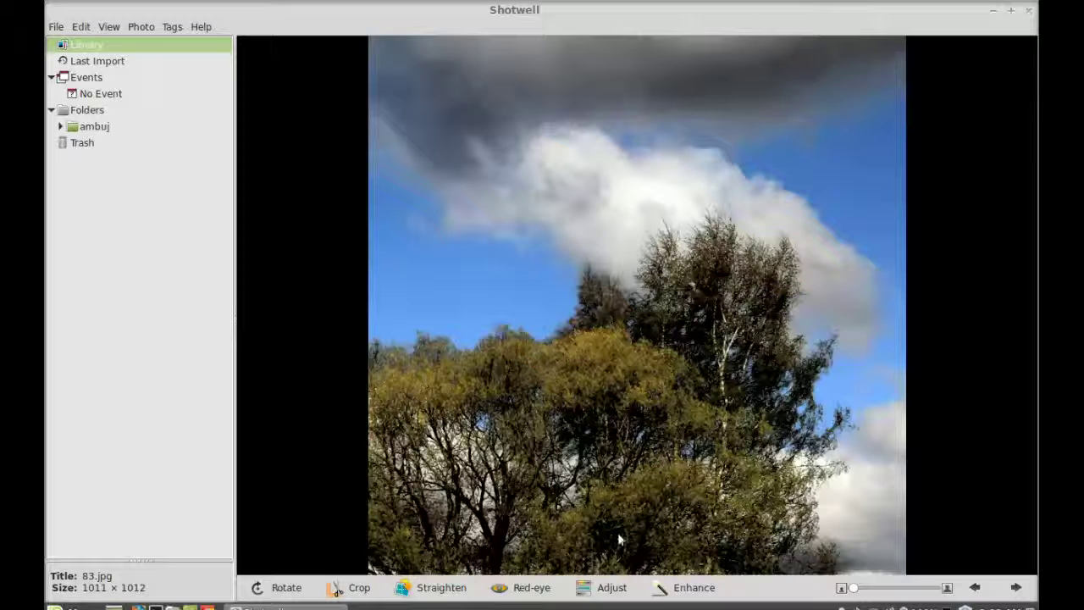
Step: Reset the colour levels in Adjust and apply them to brighten the photo
{"action": "left_click", "coordinate": [601, 587]}
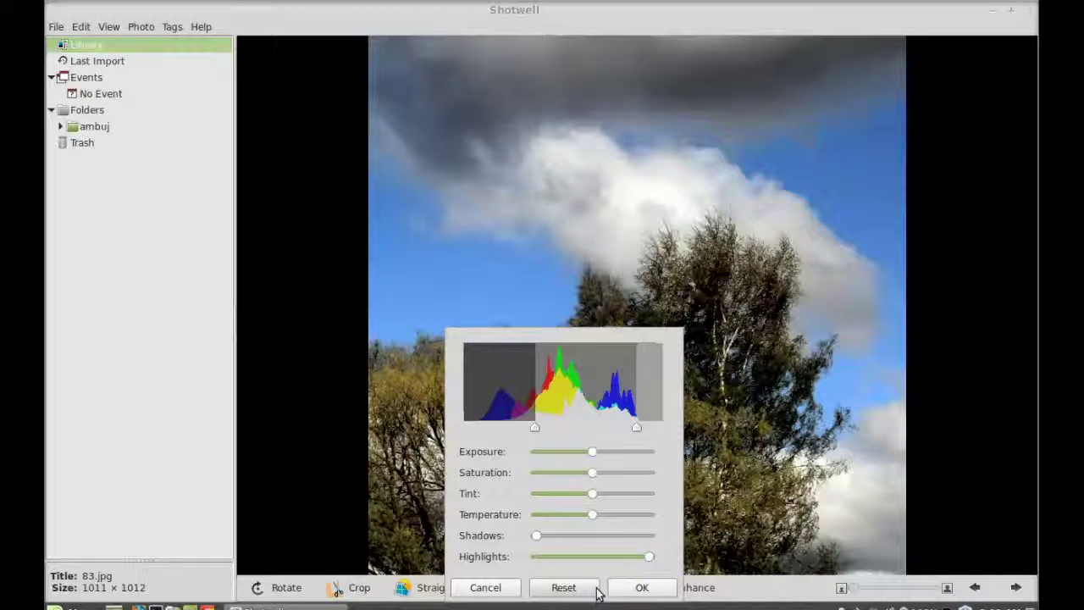
{"action": "left_click", "coordinate": [592, 589]}
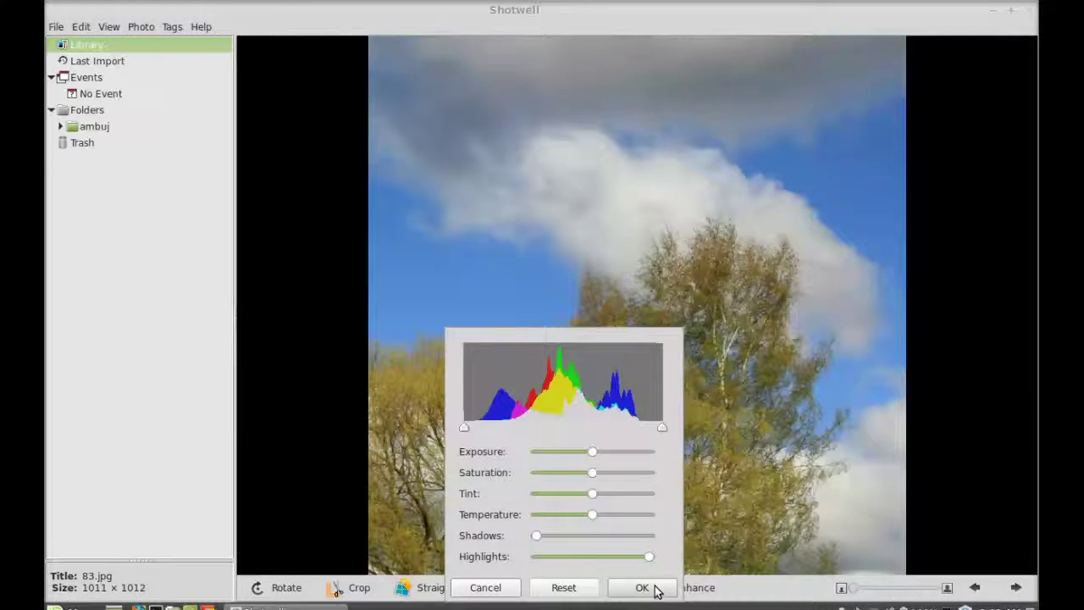
{"action": "left_click", "coordinate": [655, 589]}
Step: Auto-enhance the edited 83.jpg for deeper contrast and close Shotwell
{"action": "left_click", "coordinate": [709, 592]}
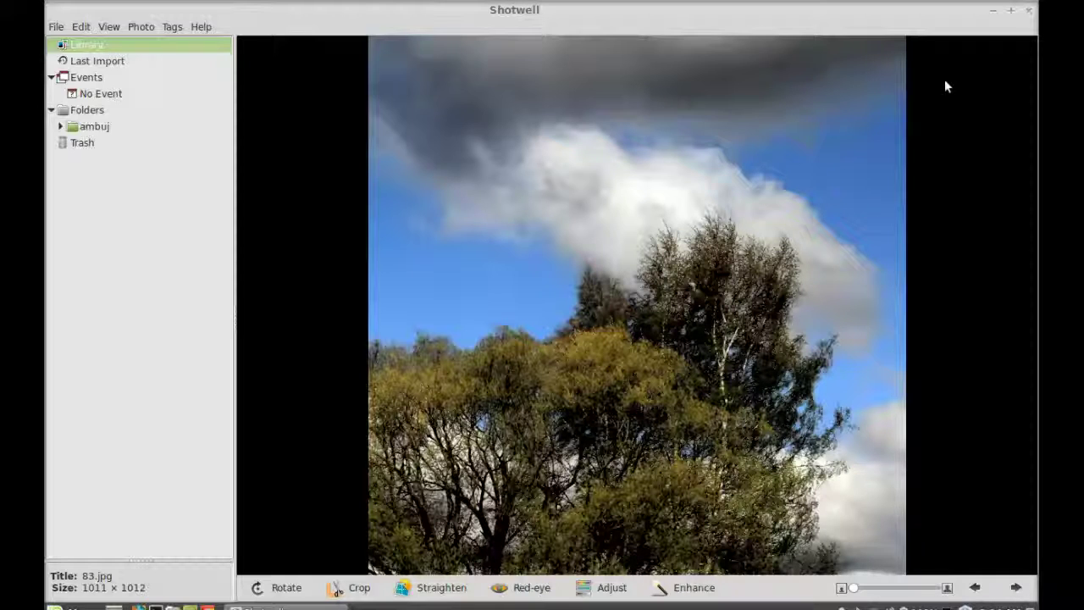
{"action": "left_click", "coordinate": [1027, 11]}
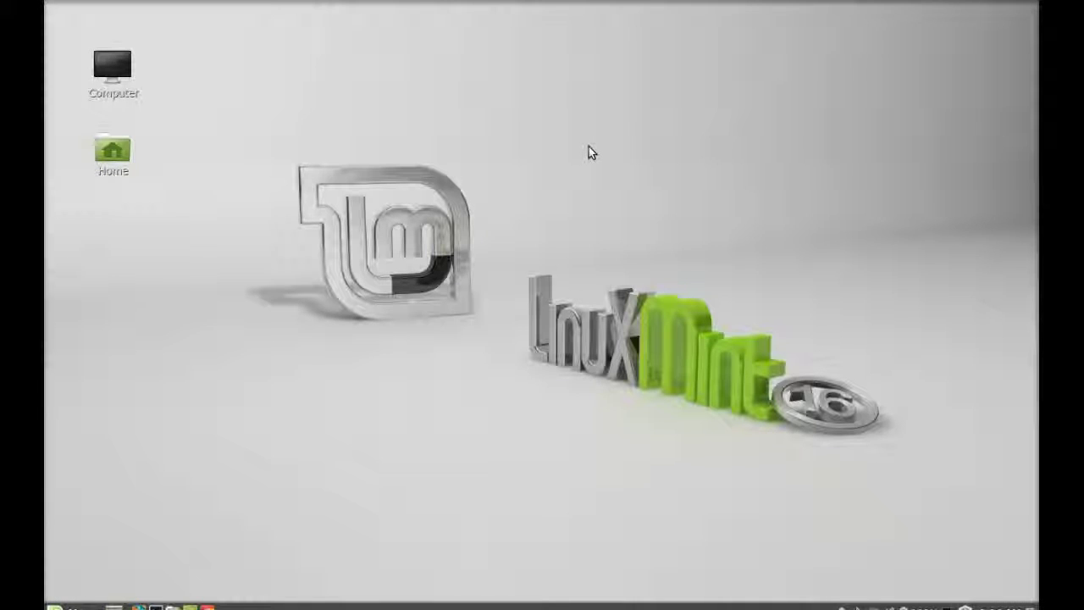